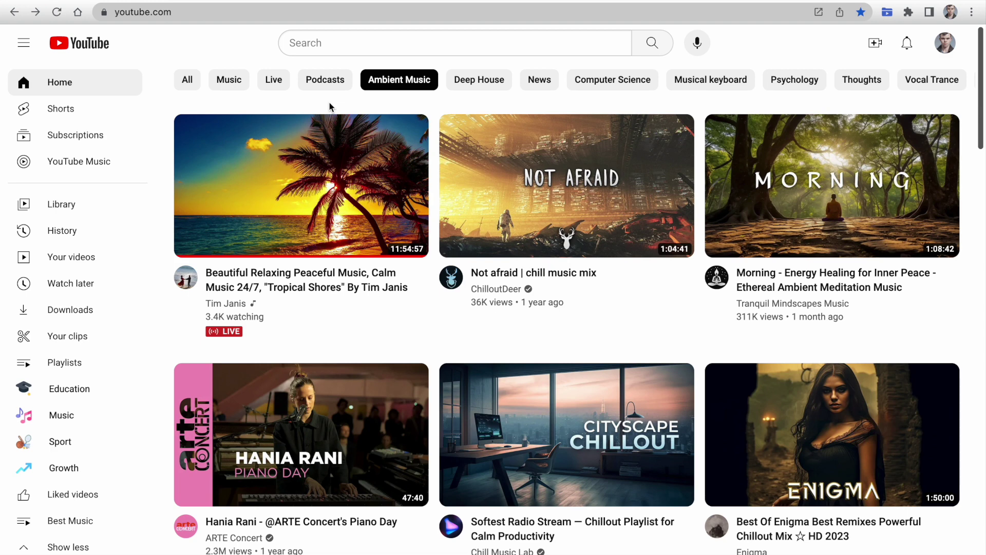
Open Watch later, hide its watched videos, then show the full playlist again
{"action": "left_click", "coordinate": [50, 285]}
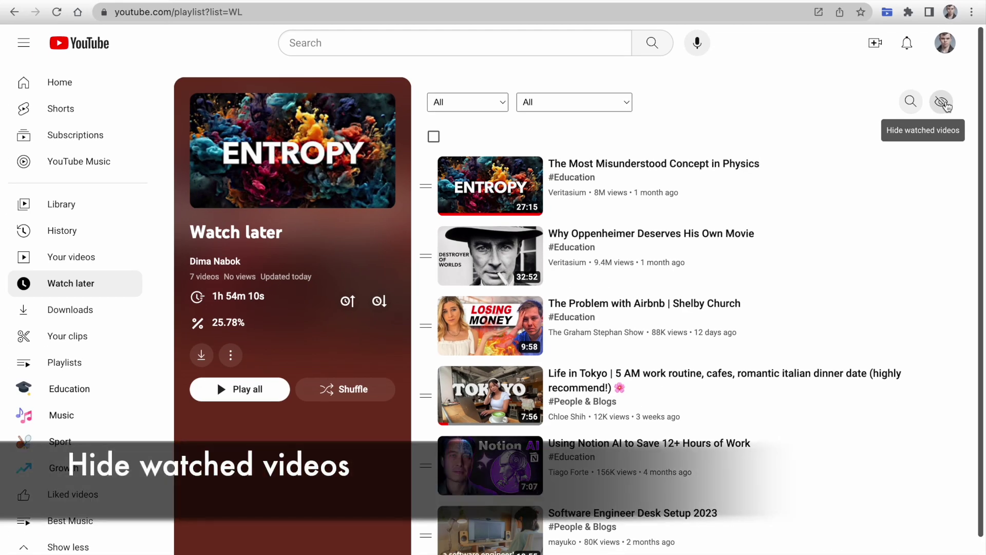
{"action": "left_click", "coordinate": [943, 103]}
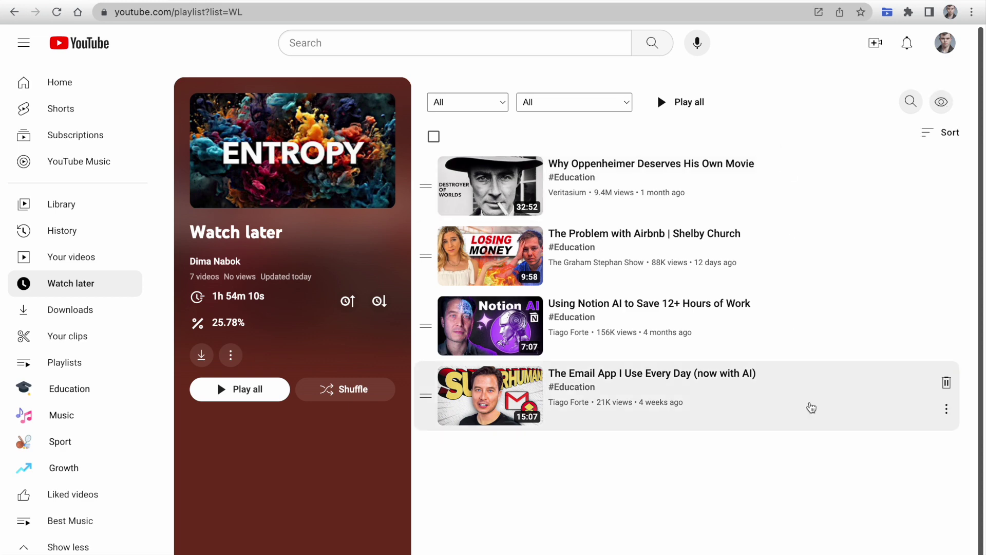
{"action": "left_click", "coordinate": [943, 113]}
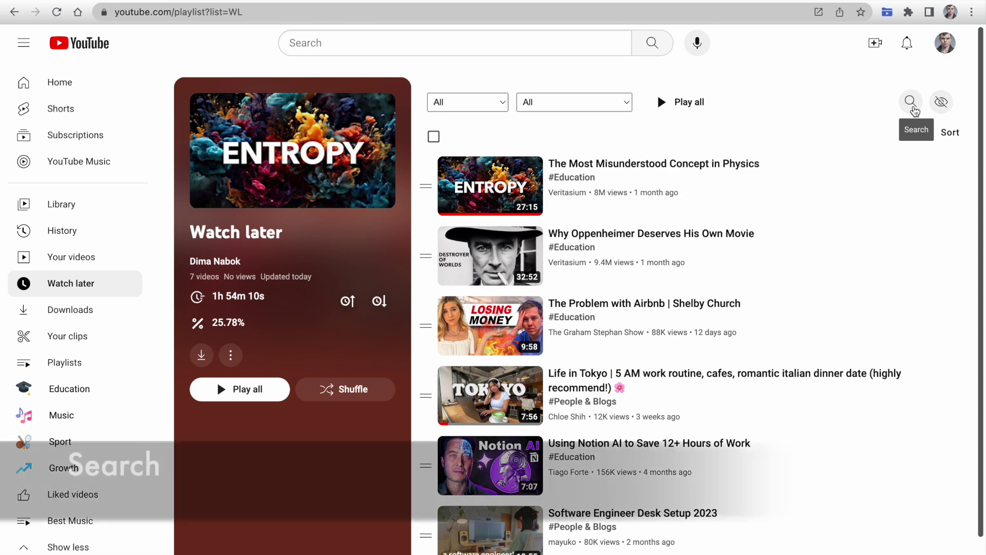
{"action": "left_click", "coordinate": [913, 109]}
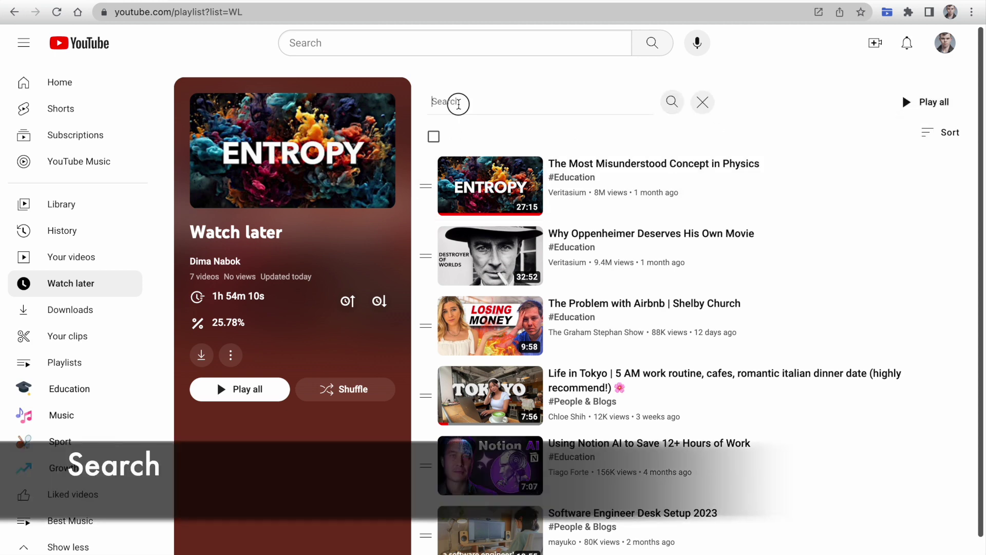
{"action": "left_click", "coordinate": [458, 103]}
{"action": "type", "text": "Tokyo"}
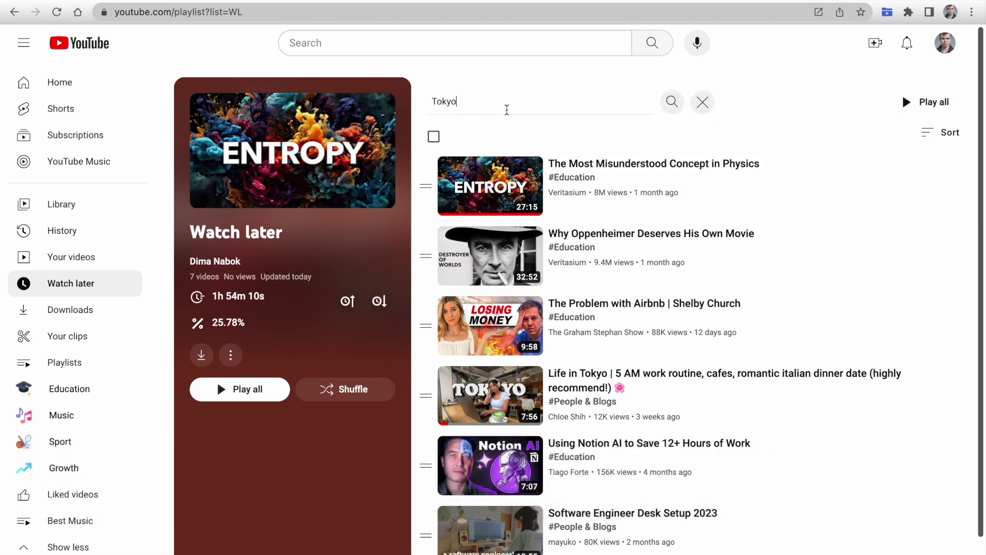
{"action": "left_click", "coordinate": [671, 102]}
{"action": "double_click", "coordinate": [566, 107]}
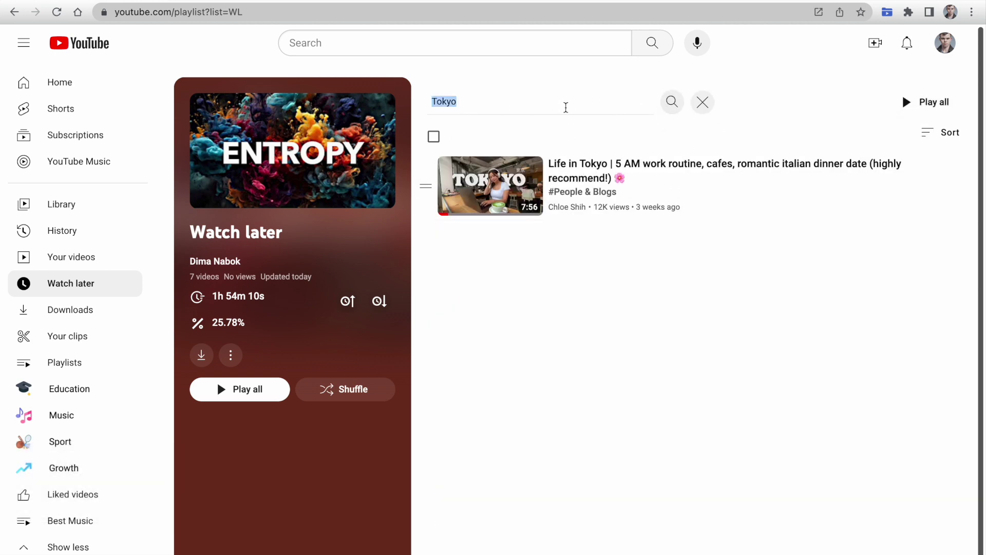
{"action": "type", "text": "Ver"}
{"action": "left_click", "coordinate": [673, 105]}
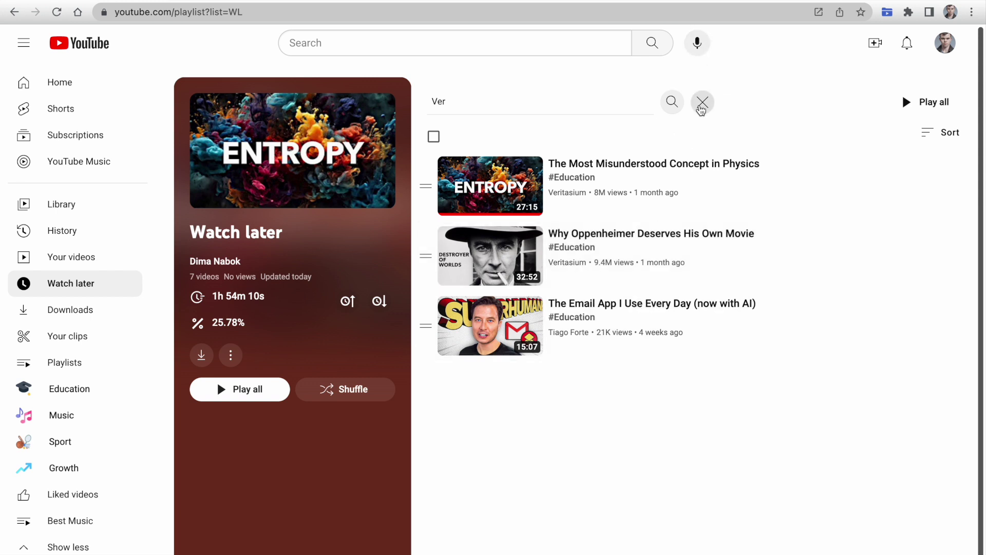
{"action": "left_click", "coordinate": [701, 103]}
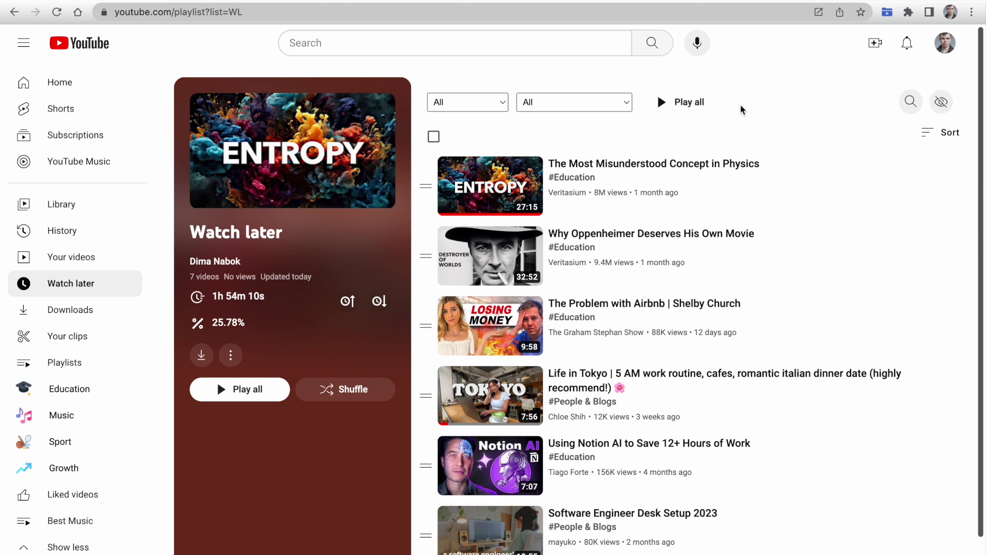
Move the row focus down the Watch later list and back to the first video
{"action": "key", "text": "Down"}
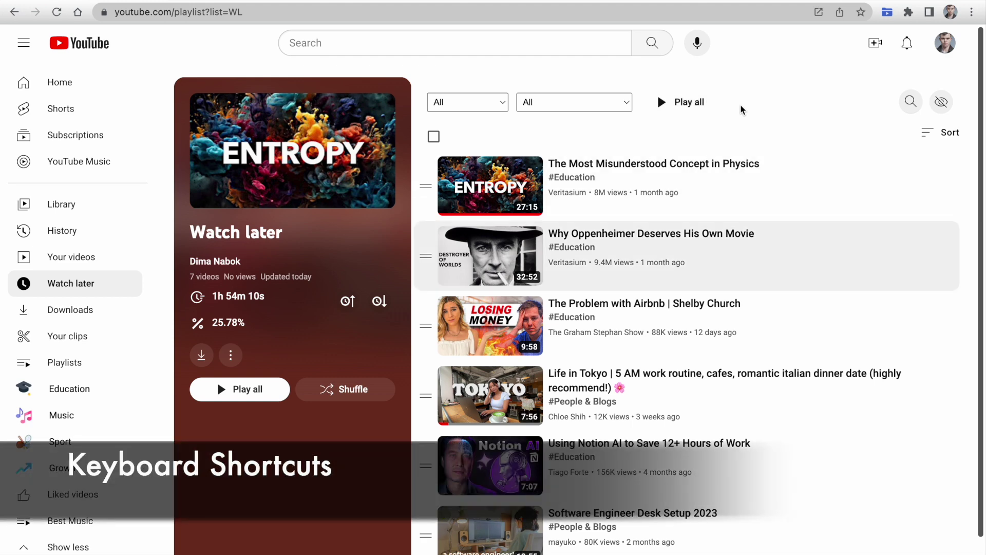
{"action": "key", "text": "Down"}
{"action": "key", "text": "Up"}
{"action": "key", "text": "Up"}
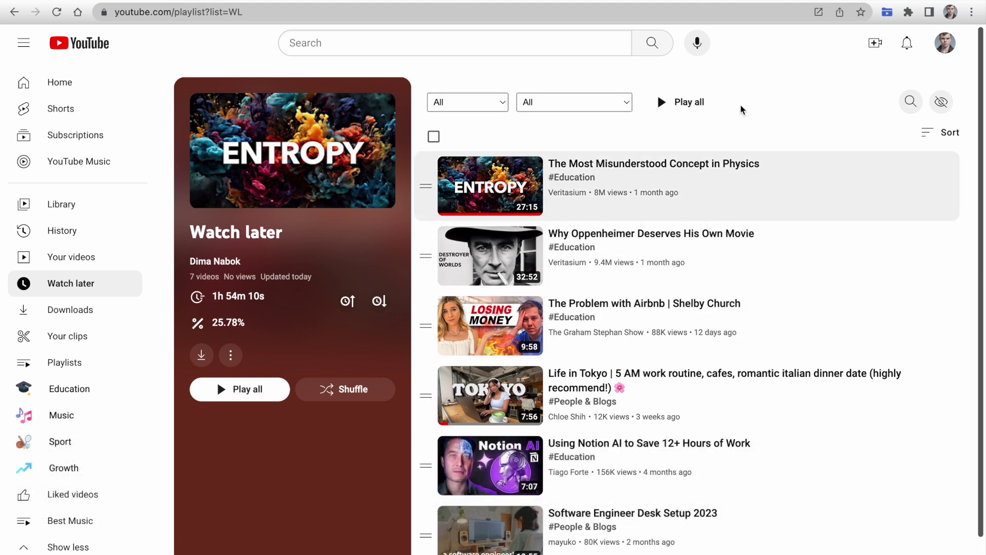
Check the Oppenheimer, Airbnb and Life in Tokyo videos, then open the Best Music playlist
{"action": "key", "text": "Down"}
{"action": "key", "text": "x"}
{"action": "key", "text": "Down"}
{"action": "key", "text": "x"}
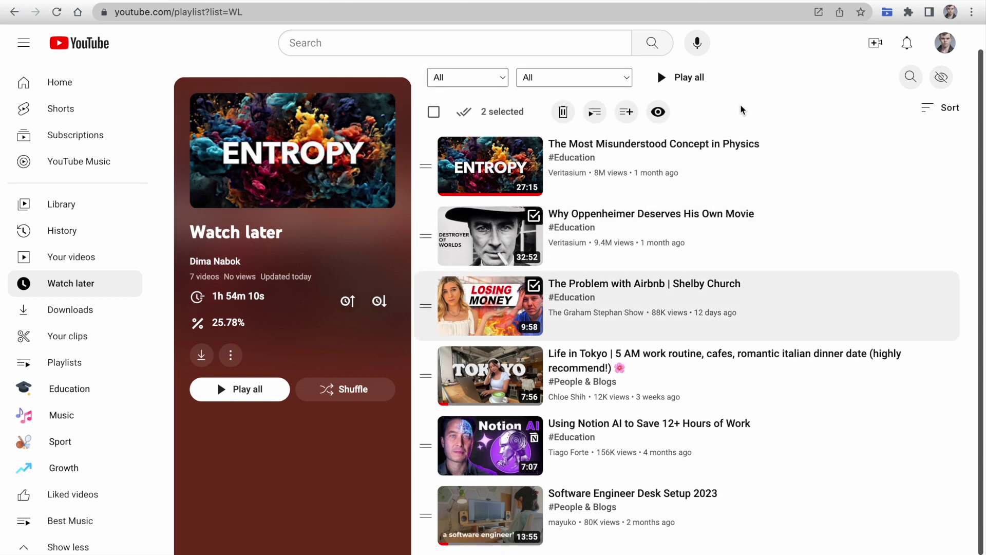
{"action": "key", "text": "Down"}
{"action": "key", "text": "x"}
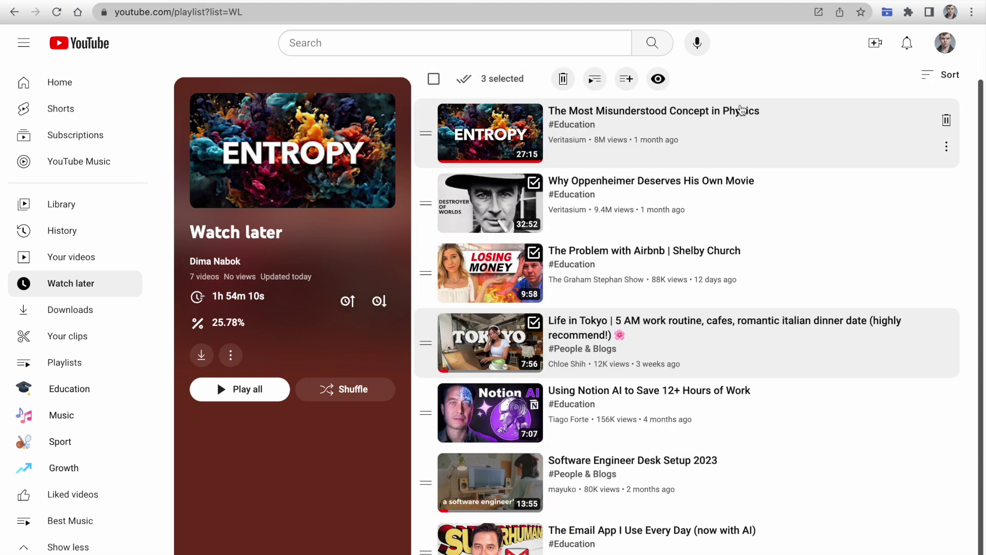
{"action": "scroll", "coordinate": [740, 110], "scroll_direction": "up", "scroll_amount": 1}
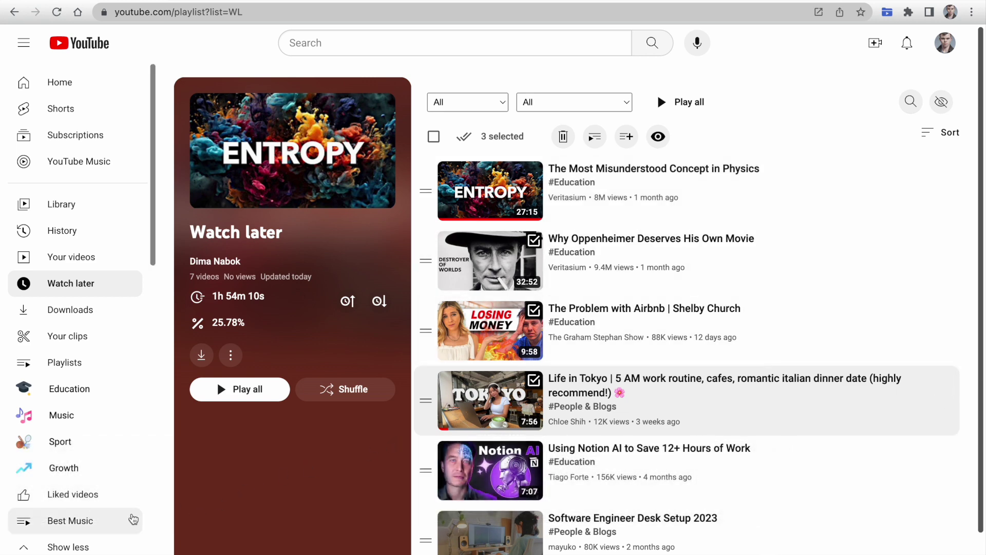
{"action": "left_click", "coordinate": [131, 520]}
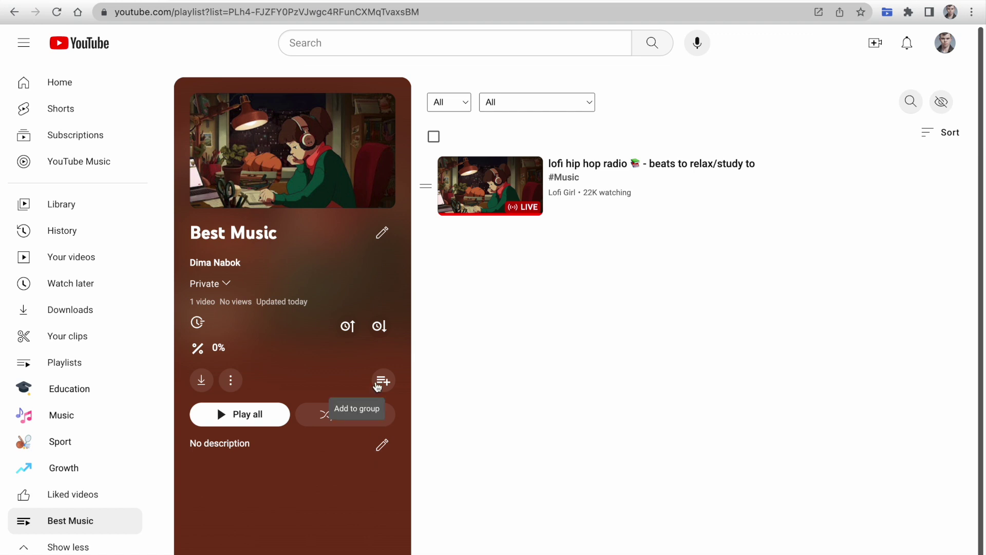
Add Best Music to the Music group, expand Music, and view PocketTube's subscription plans
{"action": "left_click", "coordinate": [383, 380]}
{"action": "left_click", "coordinate": [366, 462]}
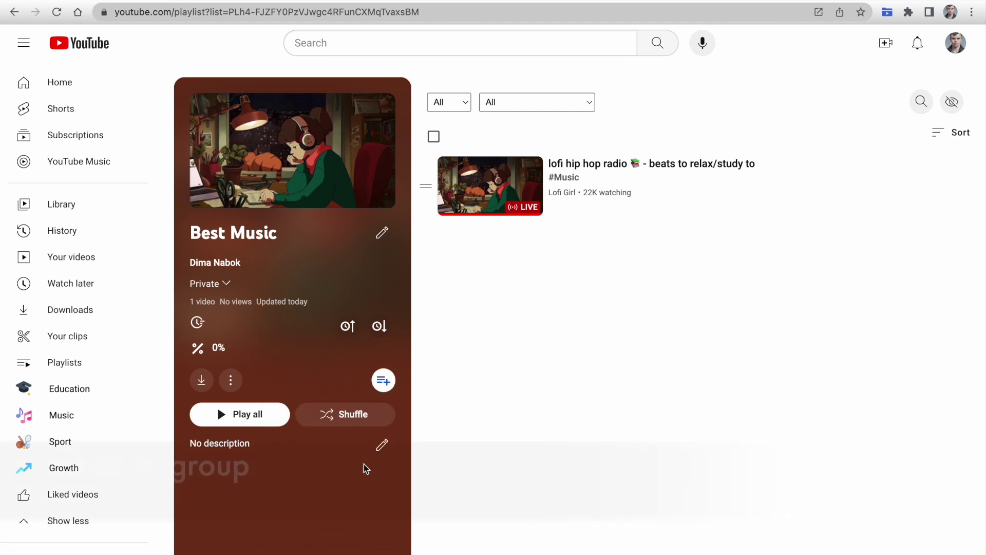
{"action": "left_click", "coordinate": [49, 417]}
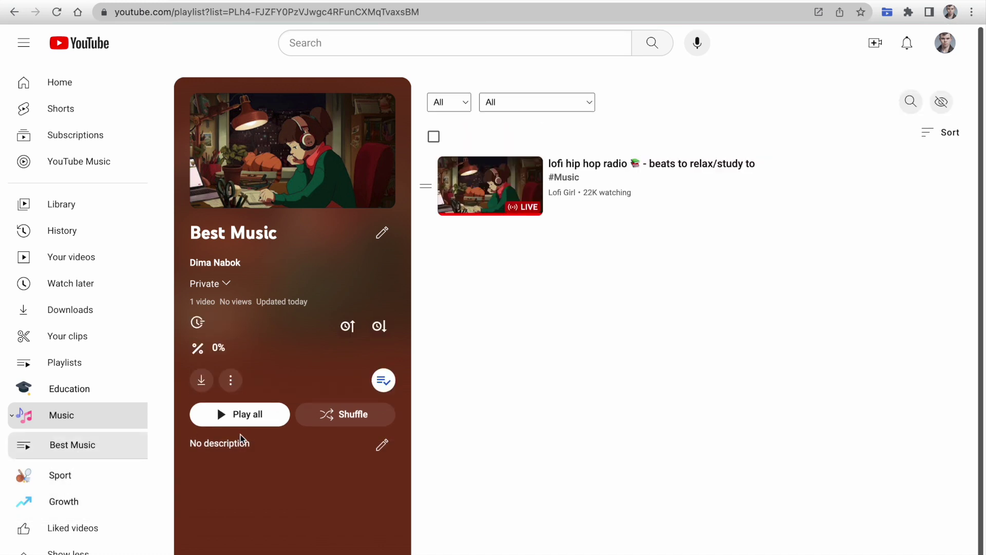
{"action": "left_click", "coordinate": [98, 371]}
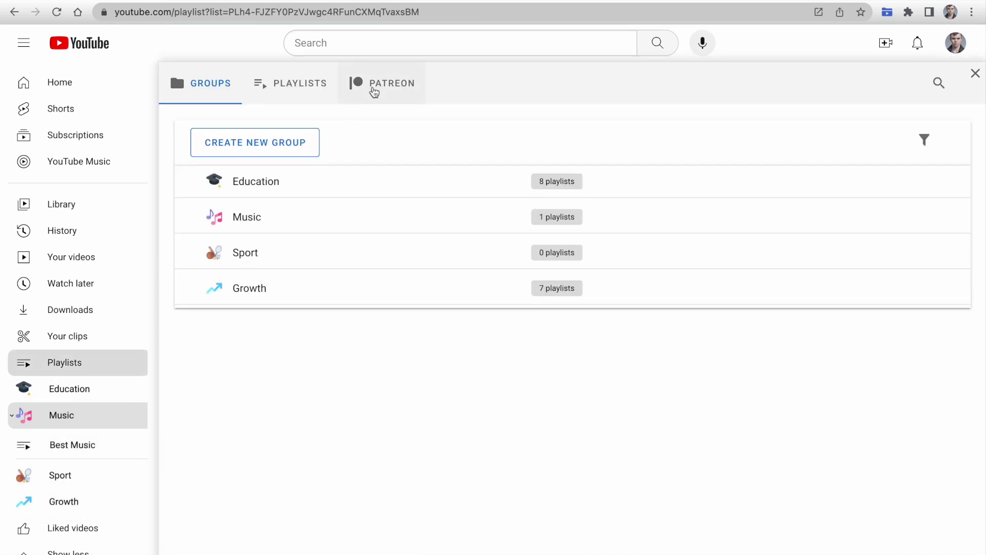
{"action": "left_click", "coordinate": [374, 86]}
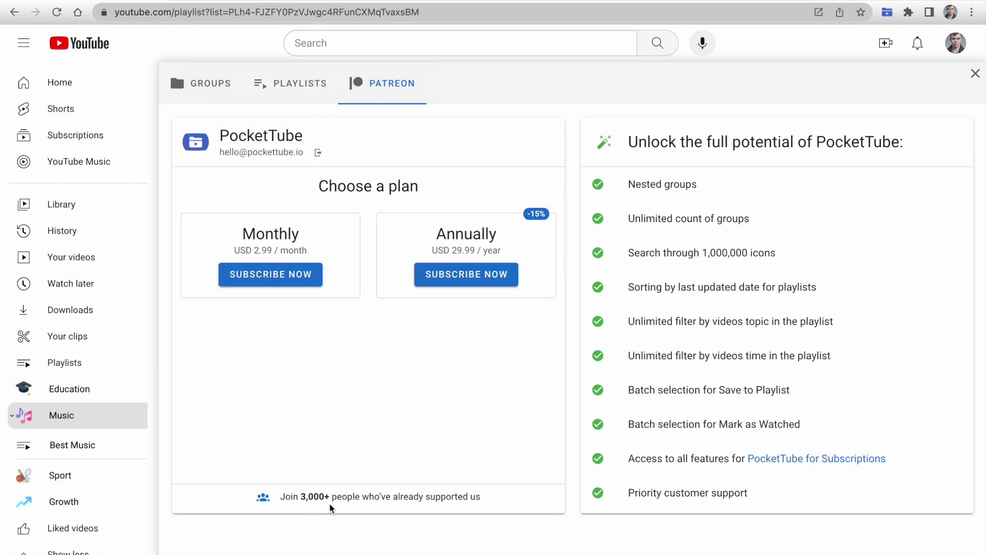